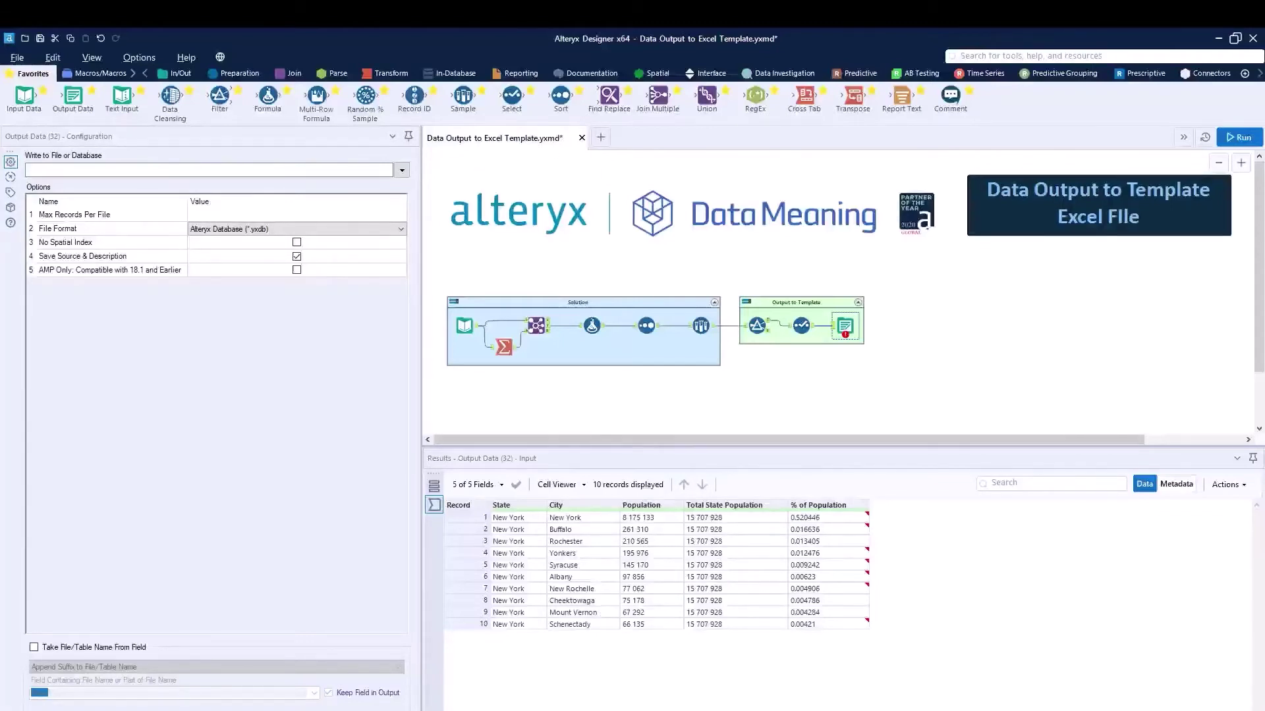
Step: In Output Template.xlsx, review the merged text block and the empty yellow F10:J21 target range
{"action": "key", "text": "alt+Tab"}
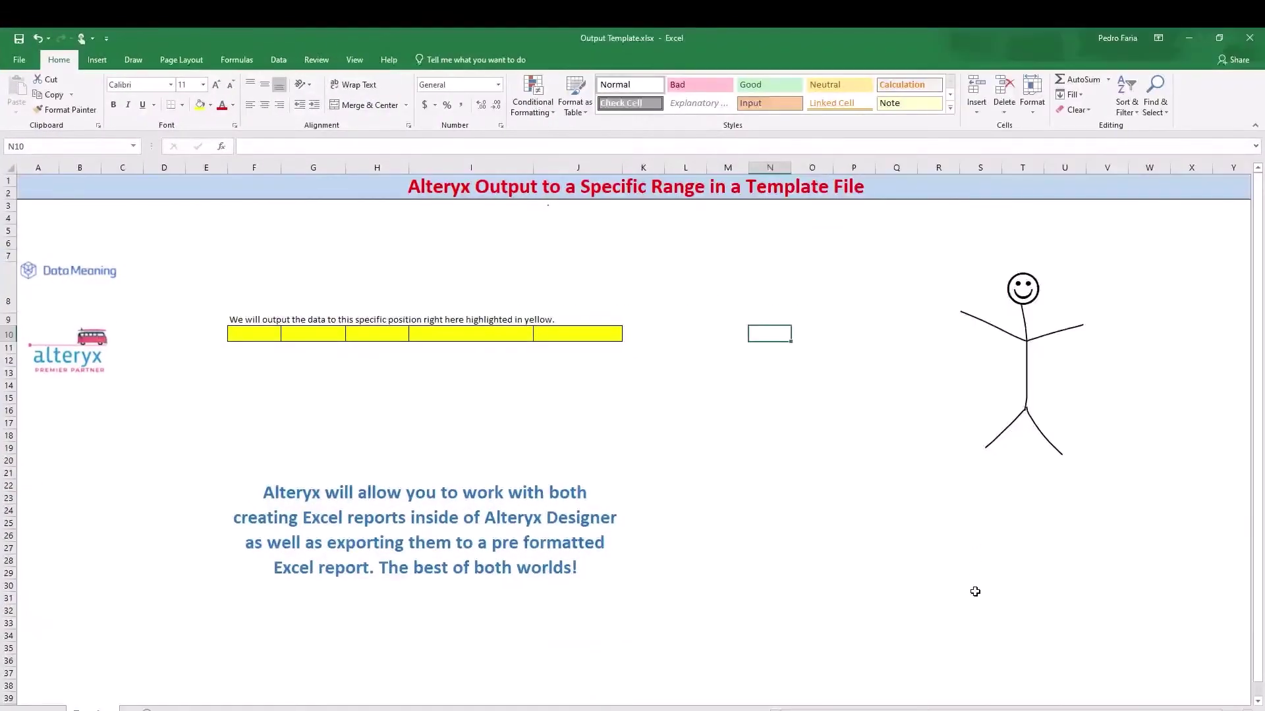
{"action": "left_click", "coordinate": [976, 592]}
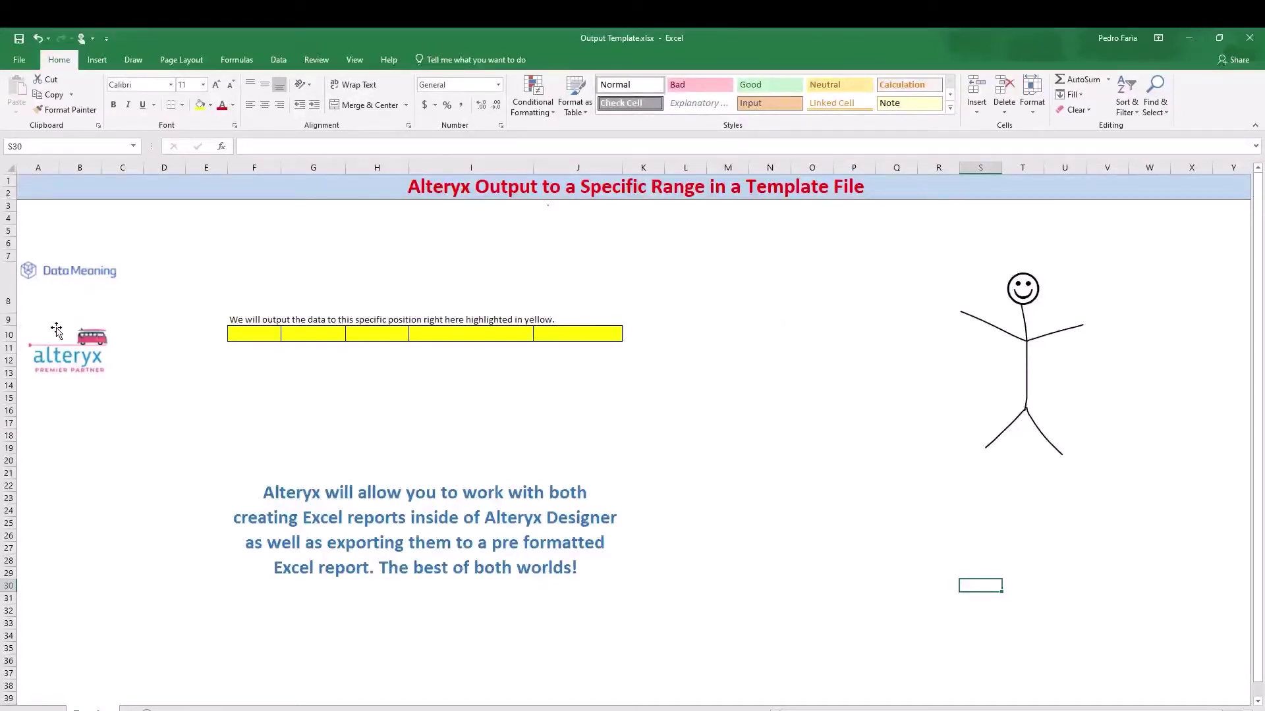
{"action": "left_click", "coordinate": [446, 547]}
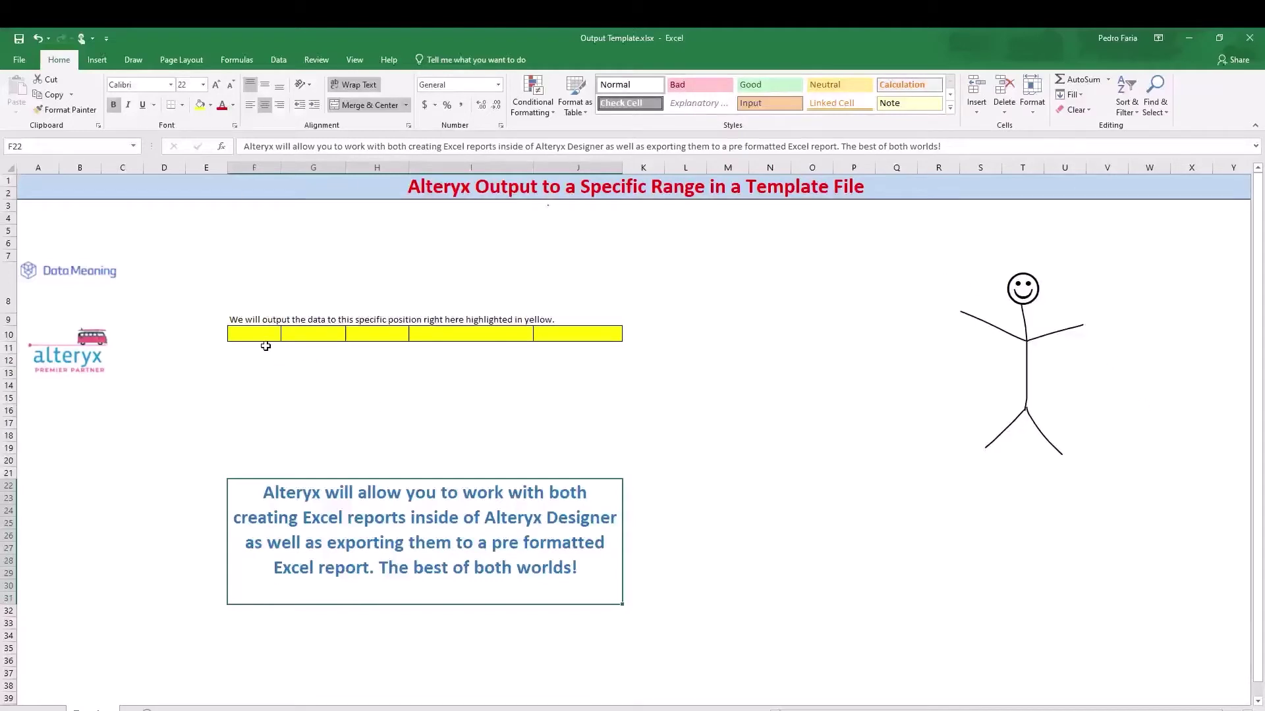
{"action": "left_click_drag", "start_coordinate": [255, 336], "coordinate": [596, 474]}
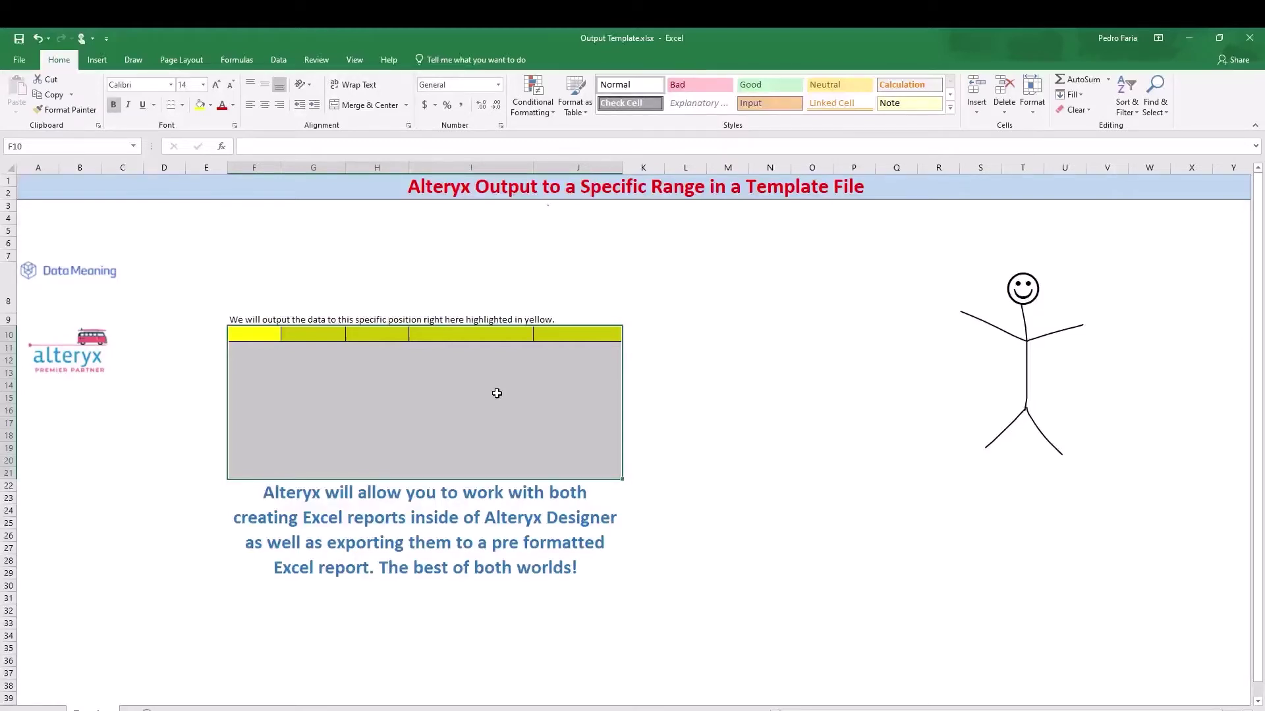
{"action": "left_click", "coordinate": [497, 393]}
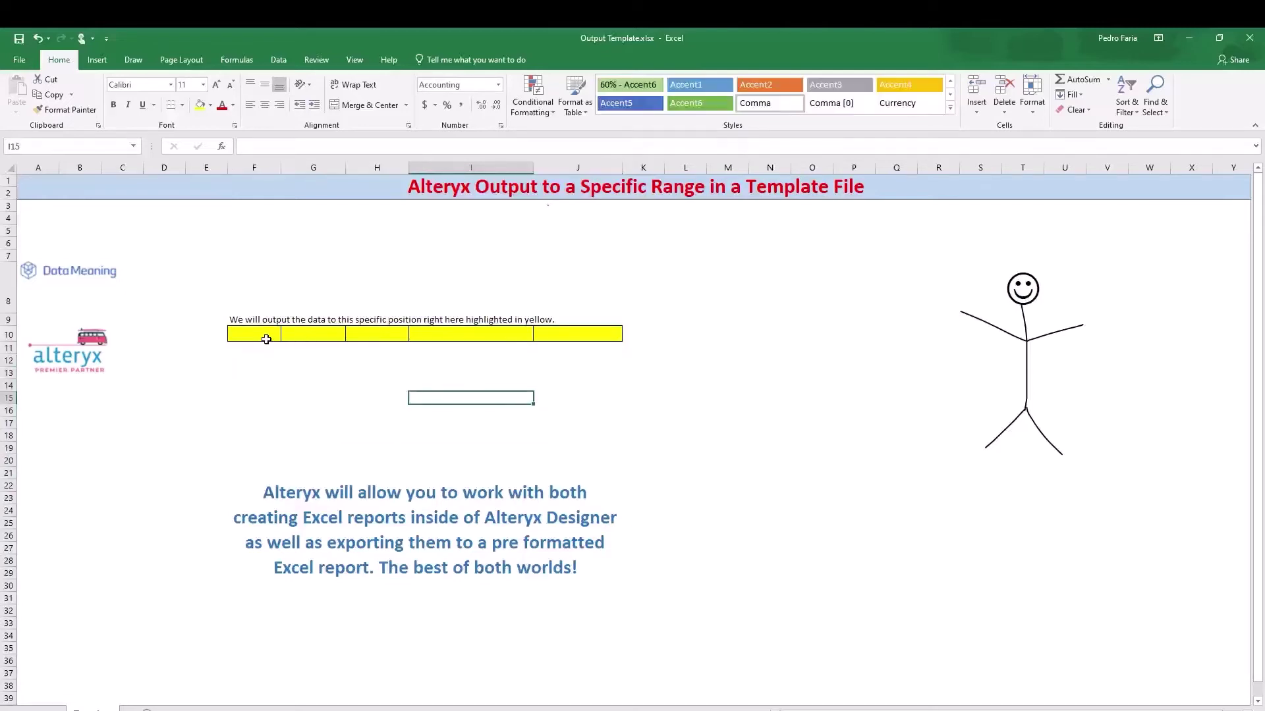
{"action": "left_click_drag", "start_coordinate": [263, 334], "coordinate": [580, 333]}
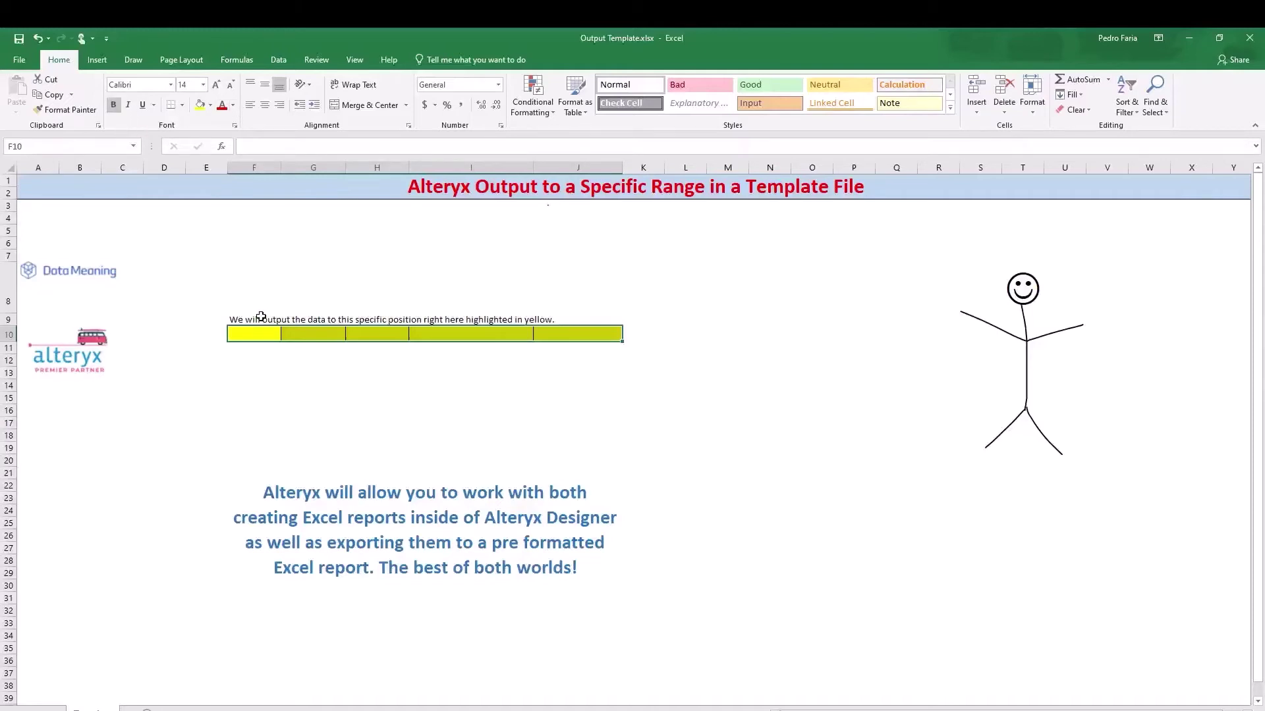
{"action": "left_click", "coordinate": [265, 335]}
{"action": "type", "text": "Pedro"}
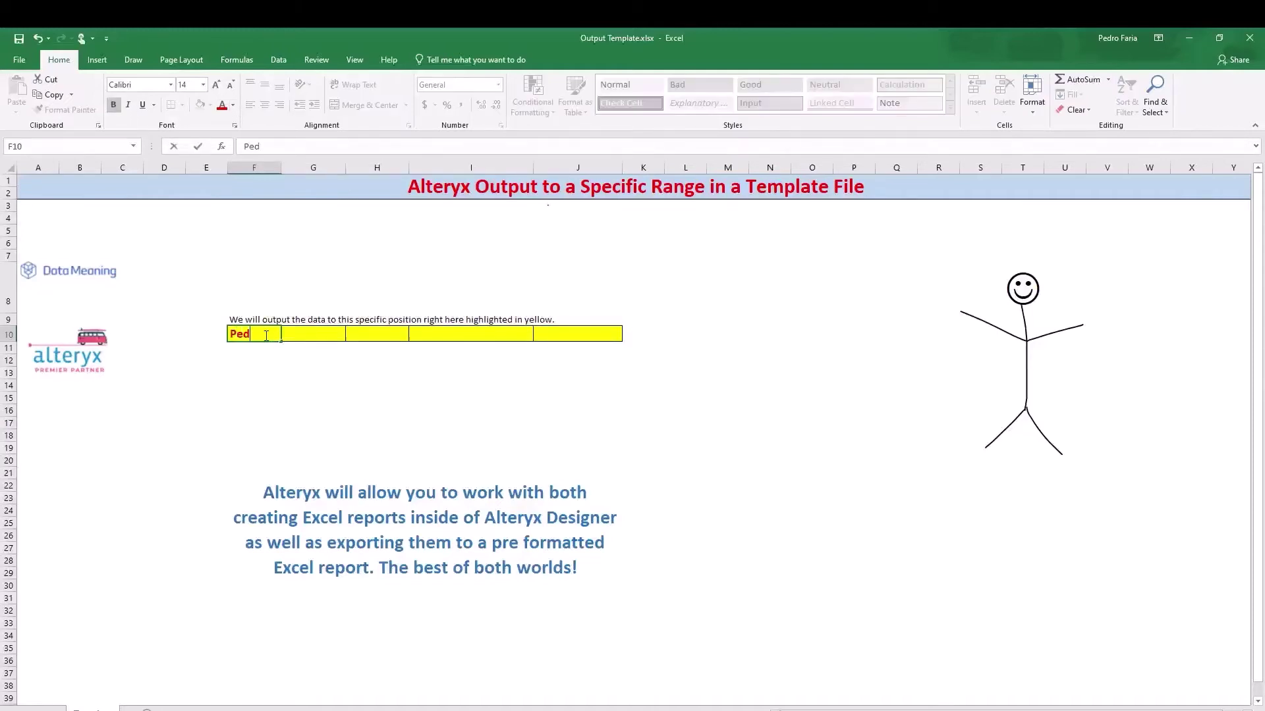
{"action": "key", "text": "Return"}
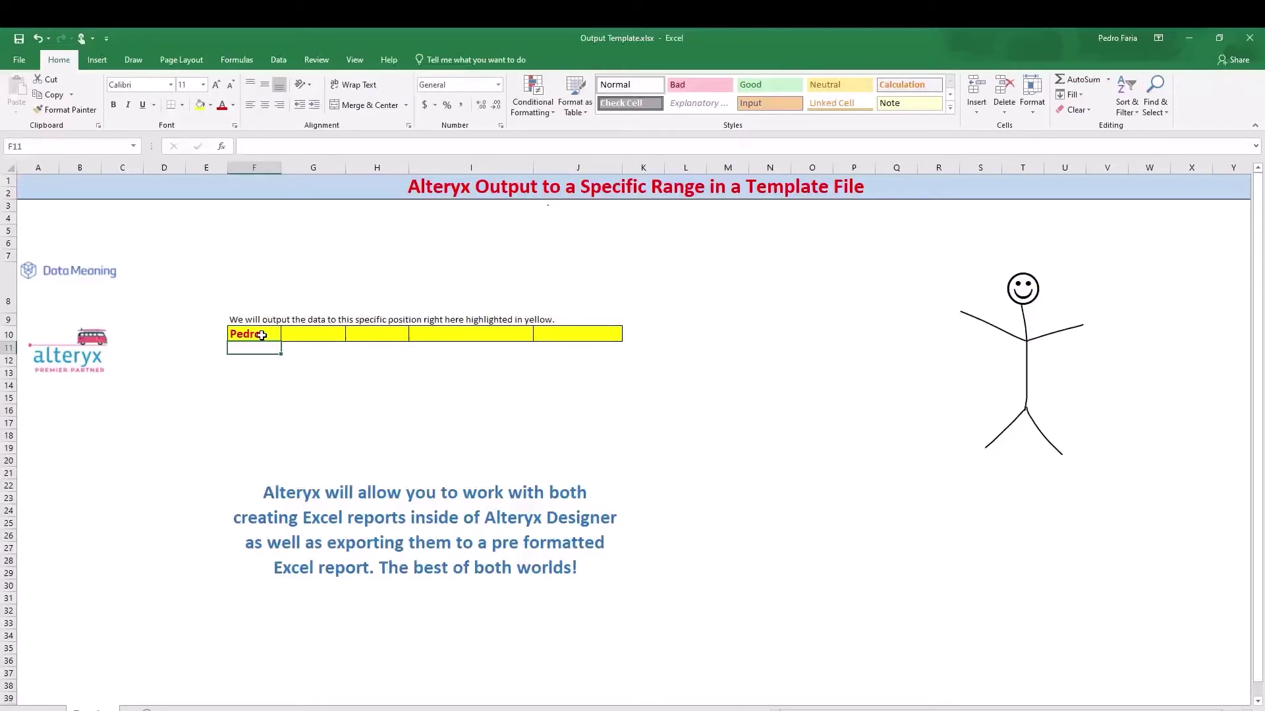
{"action": "type", "text": "Pedro"}
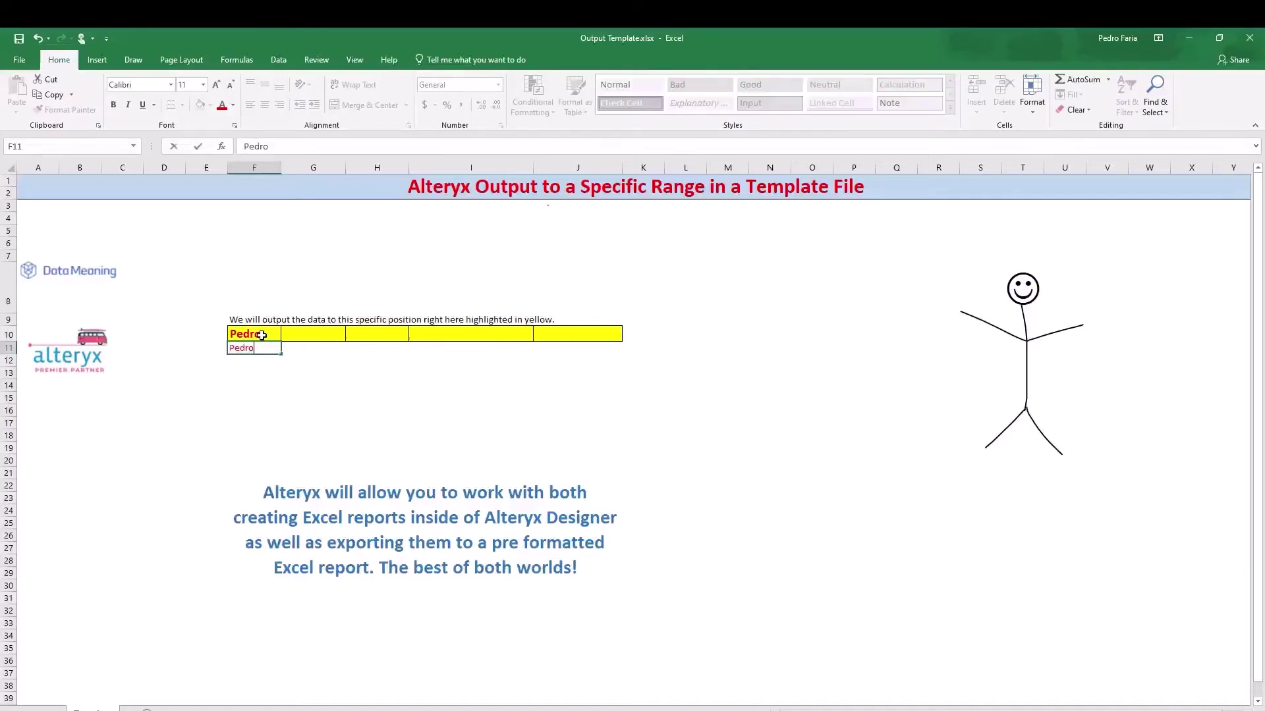
{"action": "key", "text": "Return"}
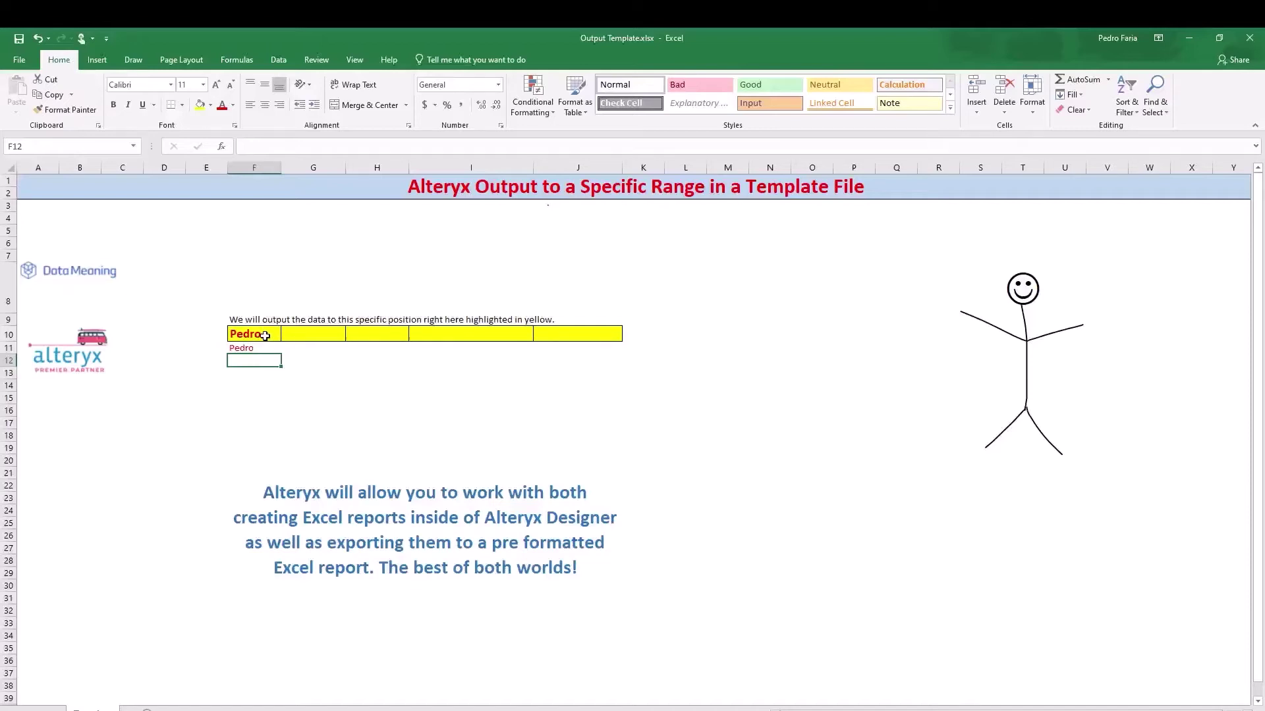
{"action": "left_click_drag", "start_coordinate": [261, 334], "coordinate": [264, 346]}
{"action": "key", "text": "Delete"}
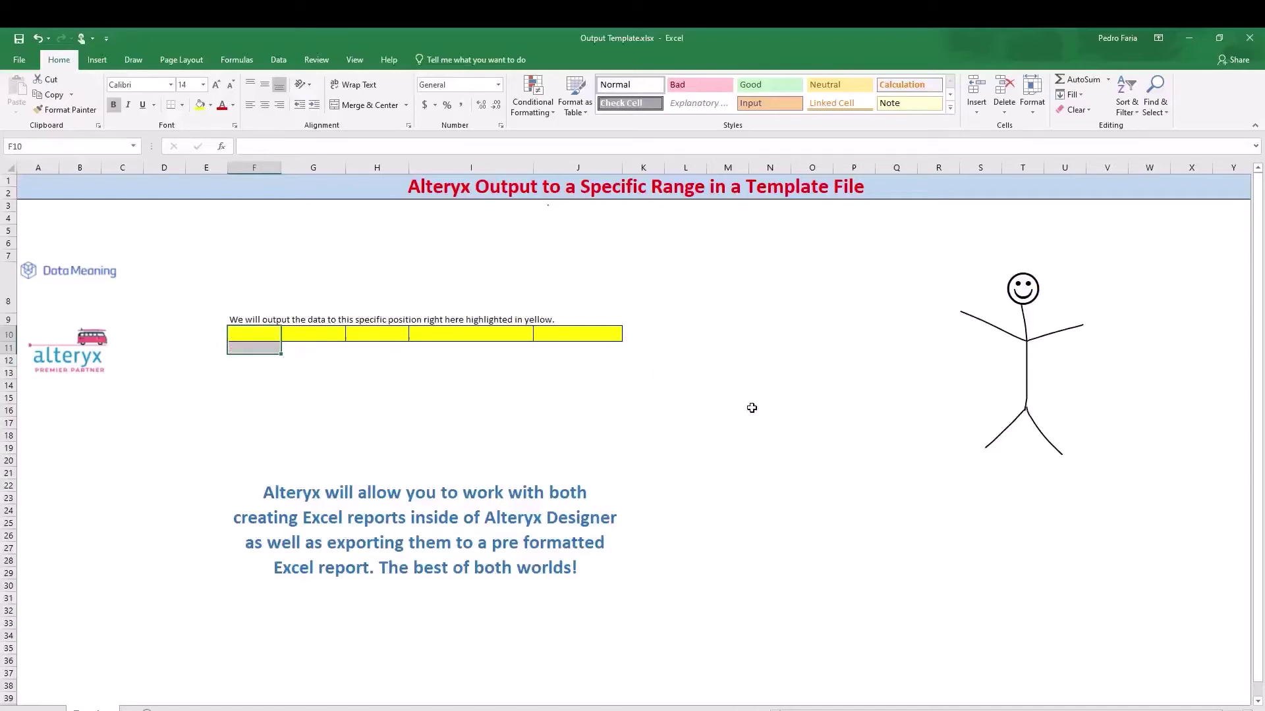
{"action": "left_click", "coordinate": [752, 409]}
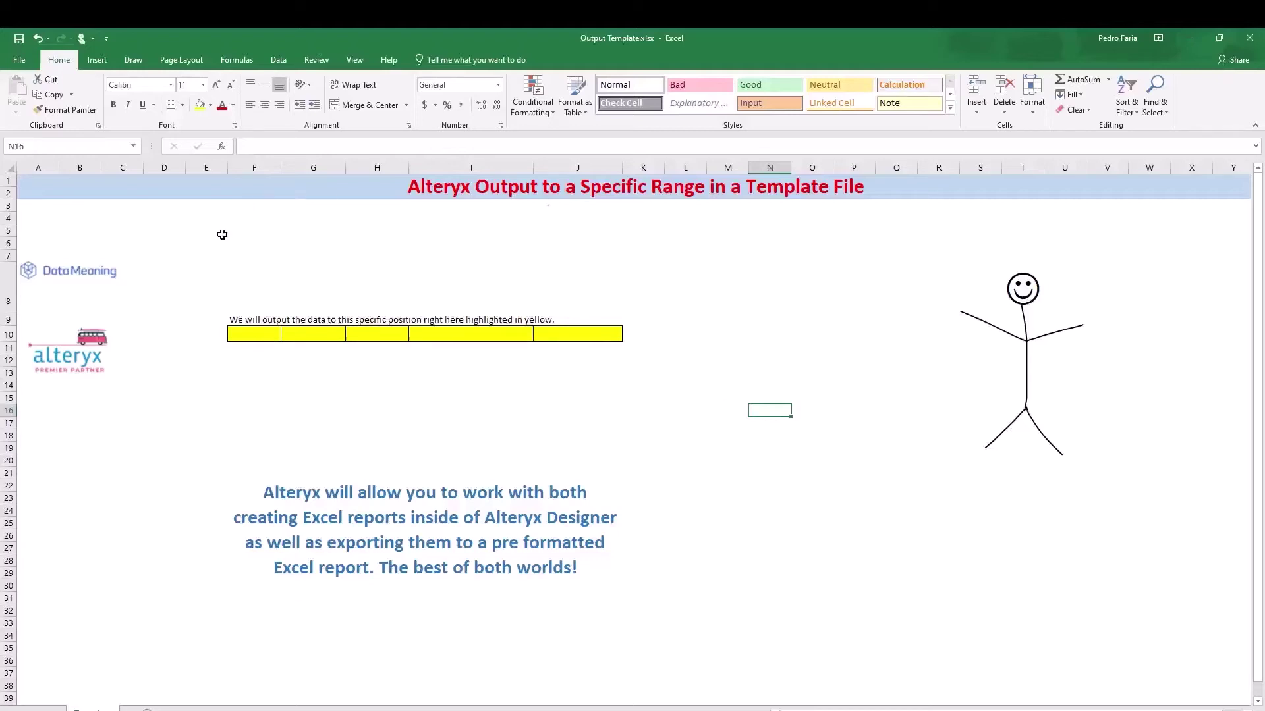
Step: Look over the full F10:J21 output range once more, then deselect it
{"action": "mouse_move", "coordinate": [253, 336]}
{"action": "left_mouse_down"}
{"action": "mouse_move", "coordinate": [602, 480]}
{"action": "mouse_move", "coordinate": [591, 468]}
{"action": "left_mouse_up"}
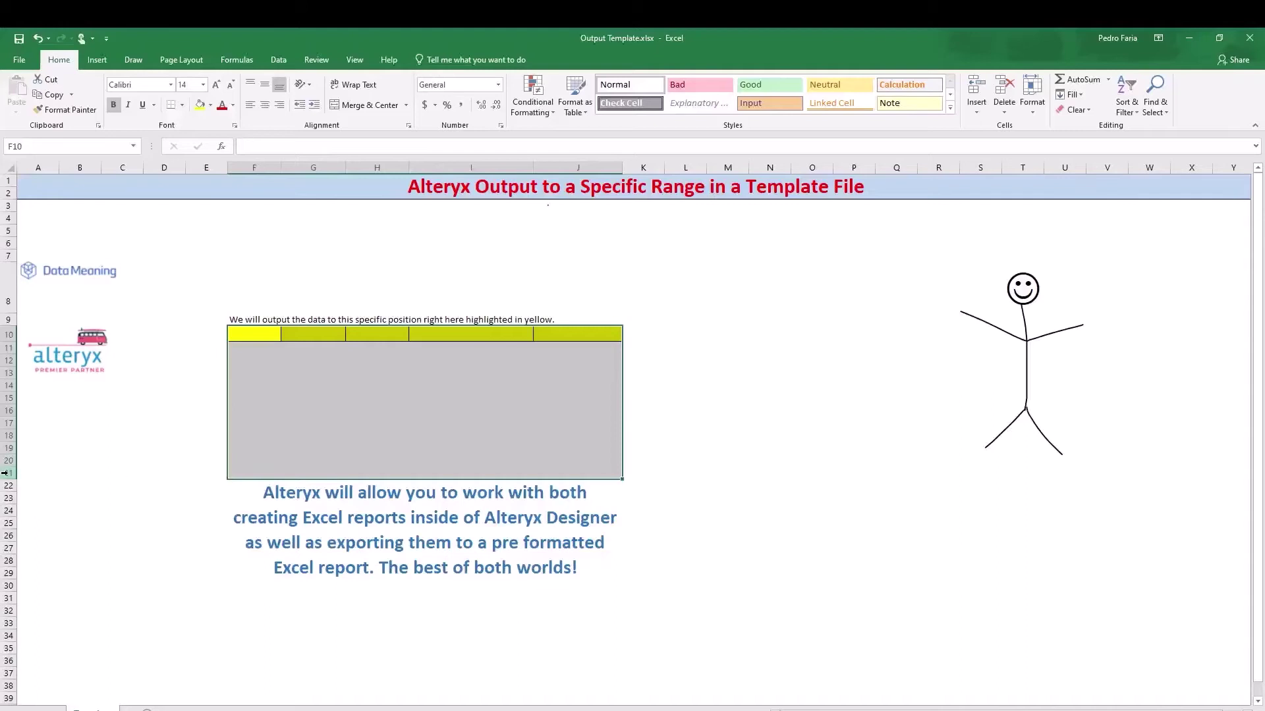
{"action": "left_click", "coordinate": [854, 370]}
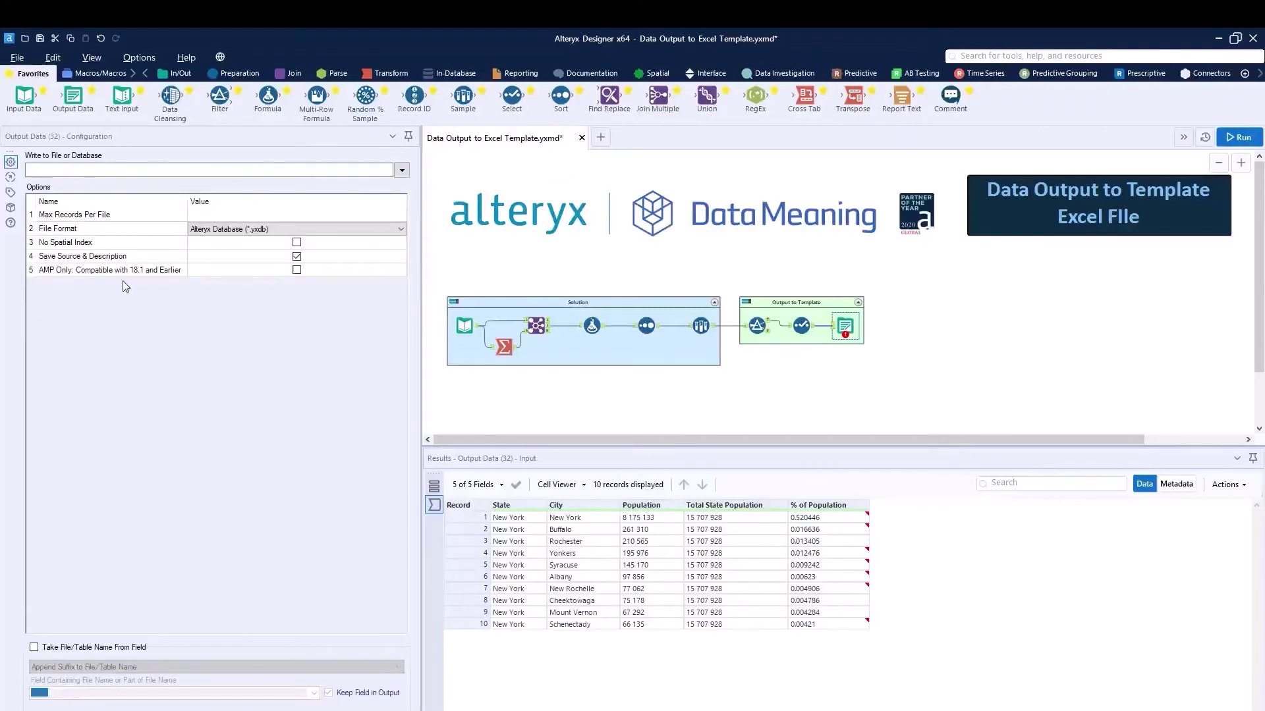
Step: Point the output step at Output Template.xlsx, accepting replacement of the existing workbook
{"action": "left_click", "coordinate": [402, 172]}
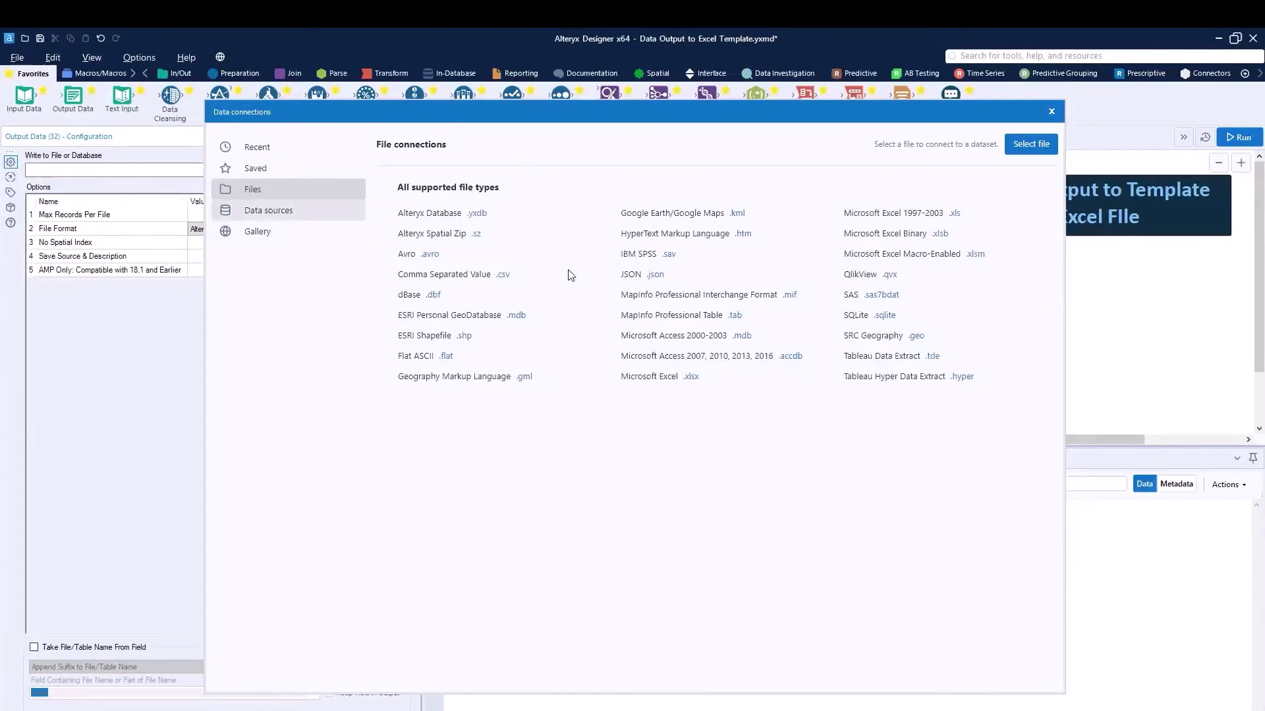
{"action": "key", "text": "Escape"}
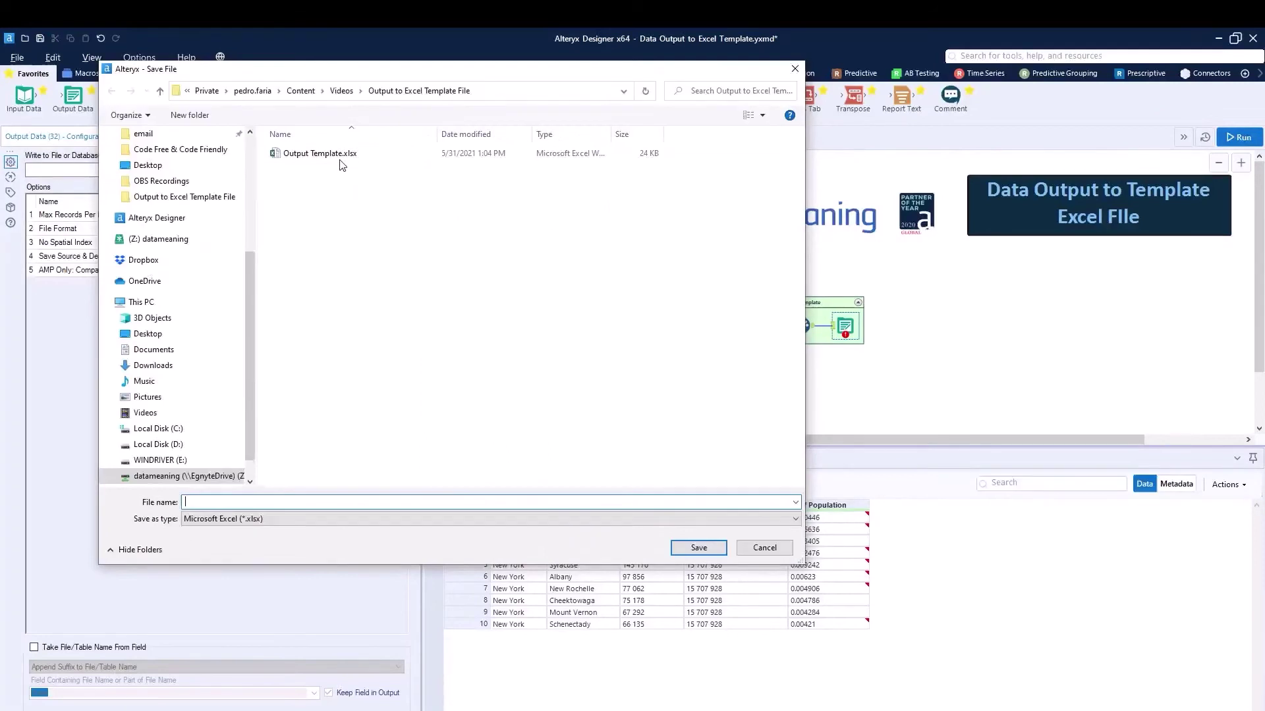
{"action": "left_click", "coordinate": [341, 155]}
{"action": "left_click", "coordinate": [710, 553]}
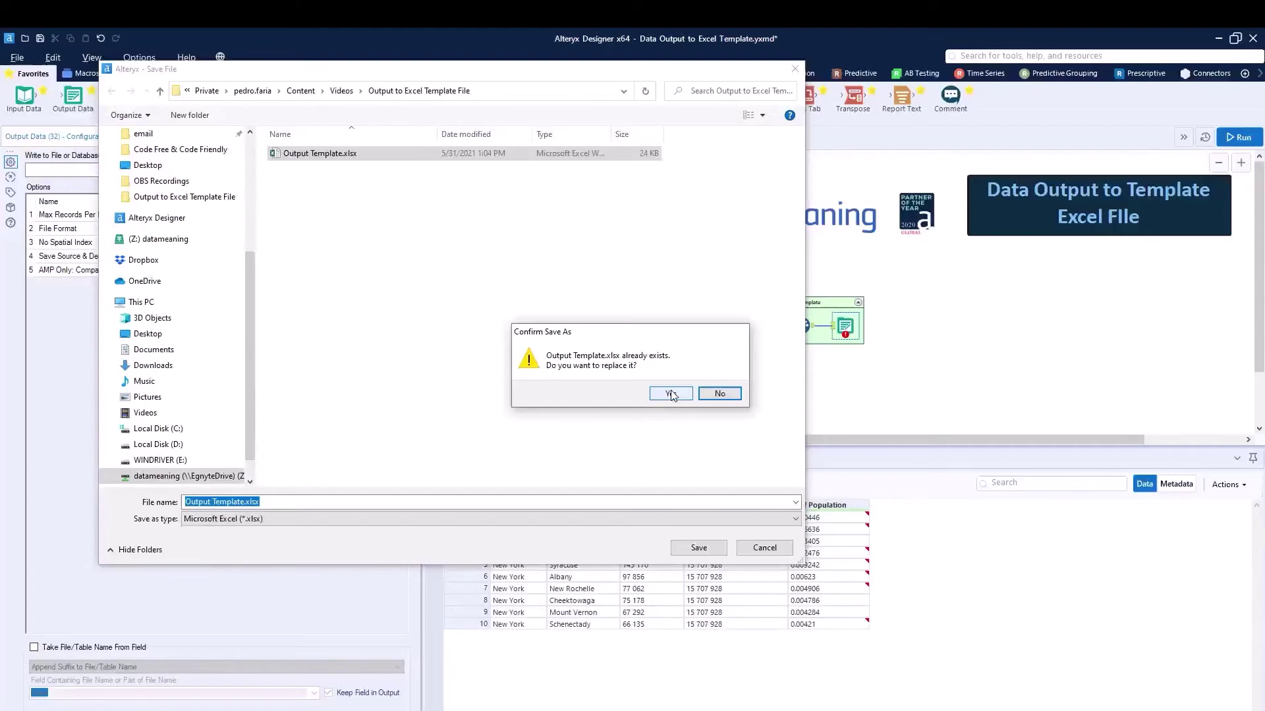
{"action": "left_click", "coordinate": [671, 394]}
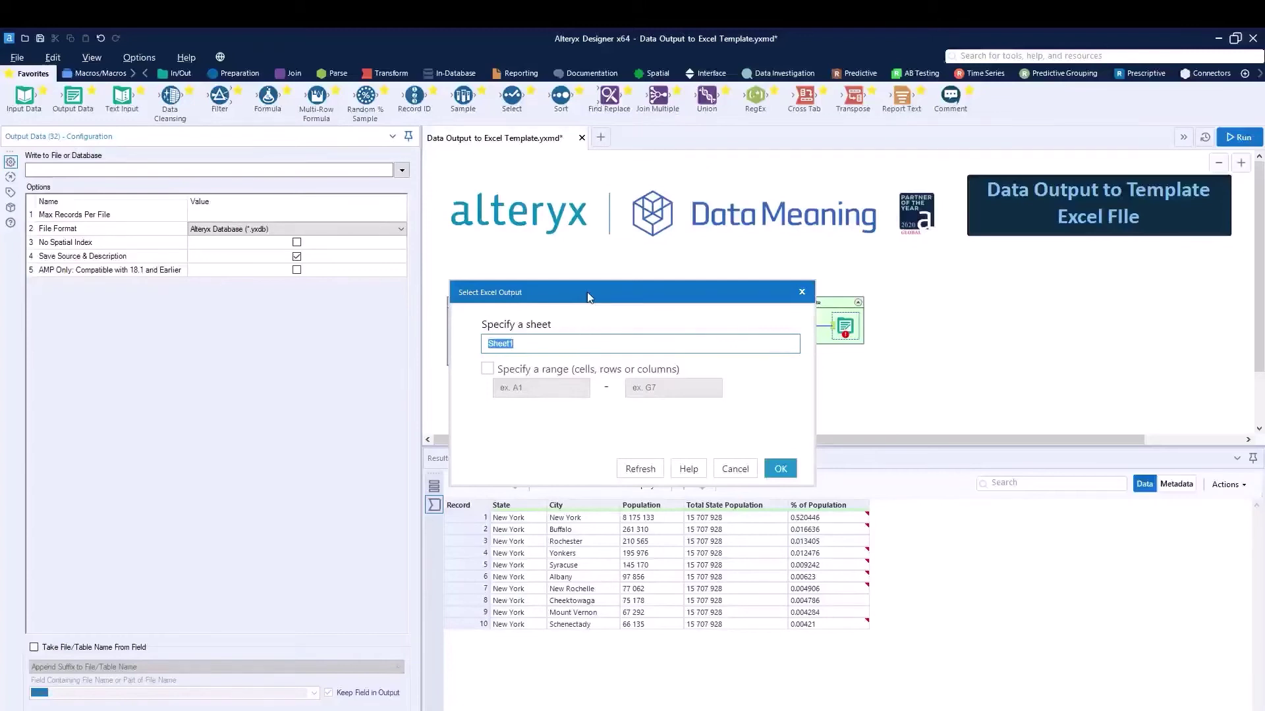
Step: Choose sheet 'Template' with a specified range from F10 to J21
{"action": "left_click_drag", "start_coordinate": [587, 291], "coordinate": [594, 259]}
{"action": "type", "text": "Temp"}
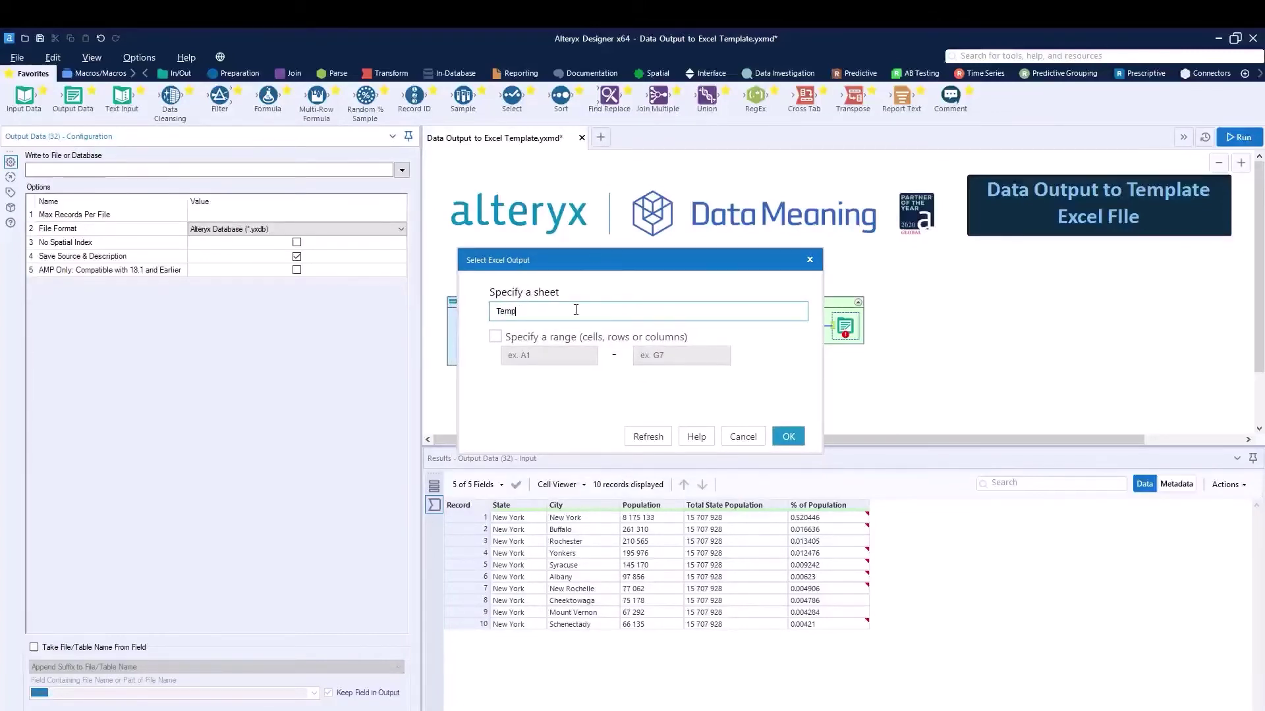
{"action": "type", "text": "late"}
{"action": "left_click", "coordinate": [573, 337]}
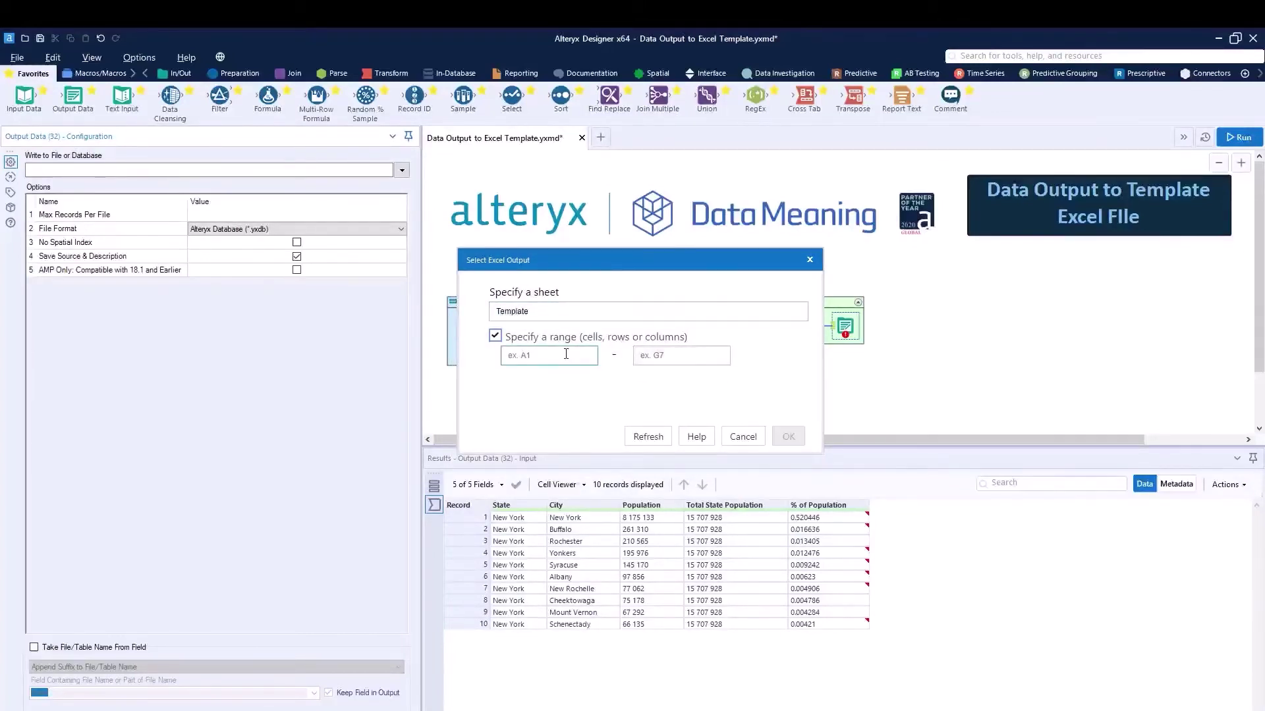
{"action": "left_click", "coordinate": [566, 354]}
{"action": "type", "text": "F10"}
{"action": "key", "text": "Tab"}
{"action": "type", "text": "J21"}
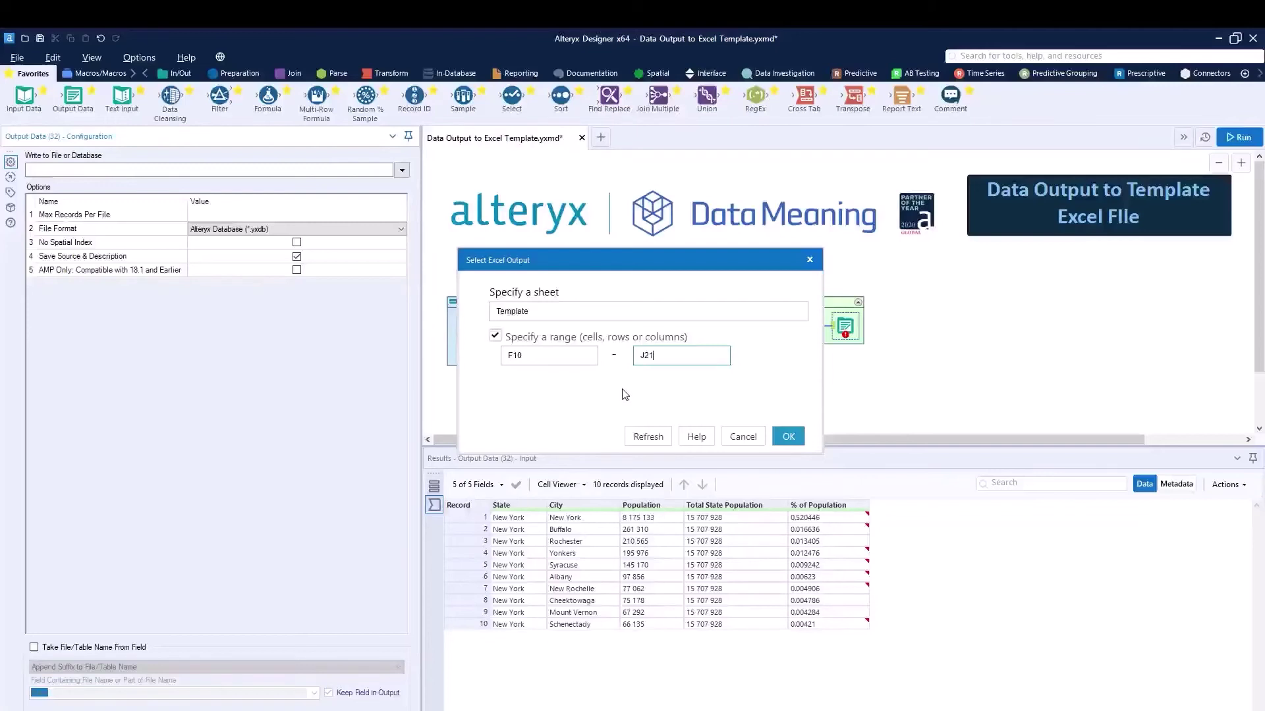
{"action": "left_click", "coordinate": [787, 440]}
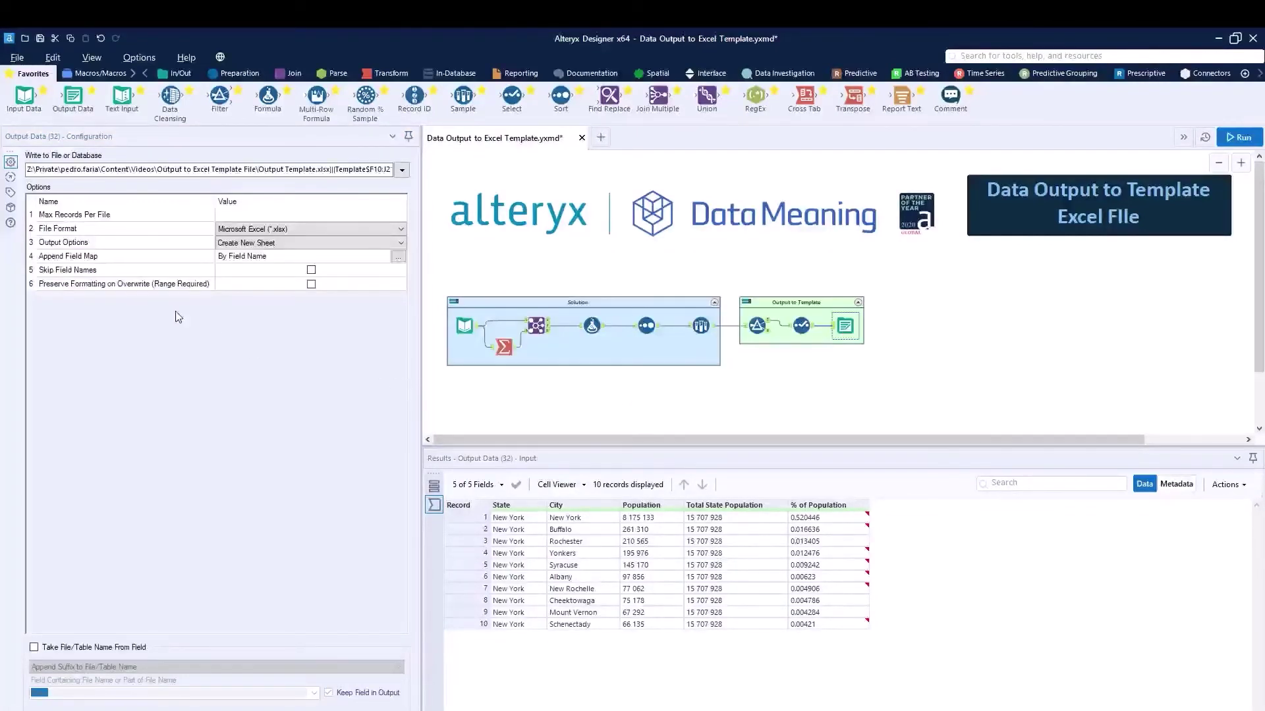
Step: Set output to Overwrite Sheet or Range with Preserve Formatting on Overwrite enabled
{"action": "left_click", "coordinate": [298, 244]}
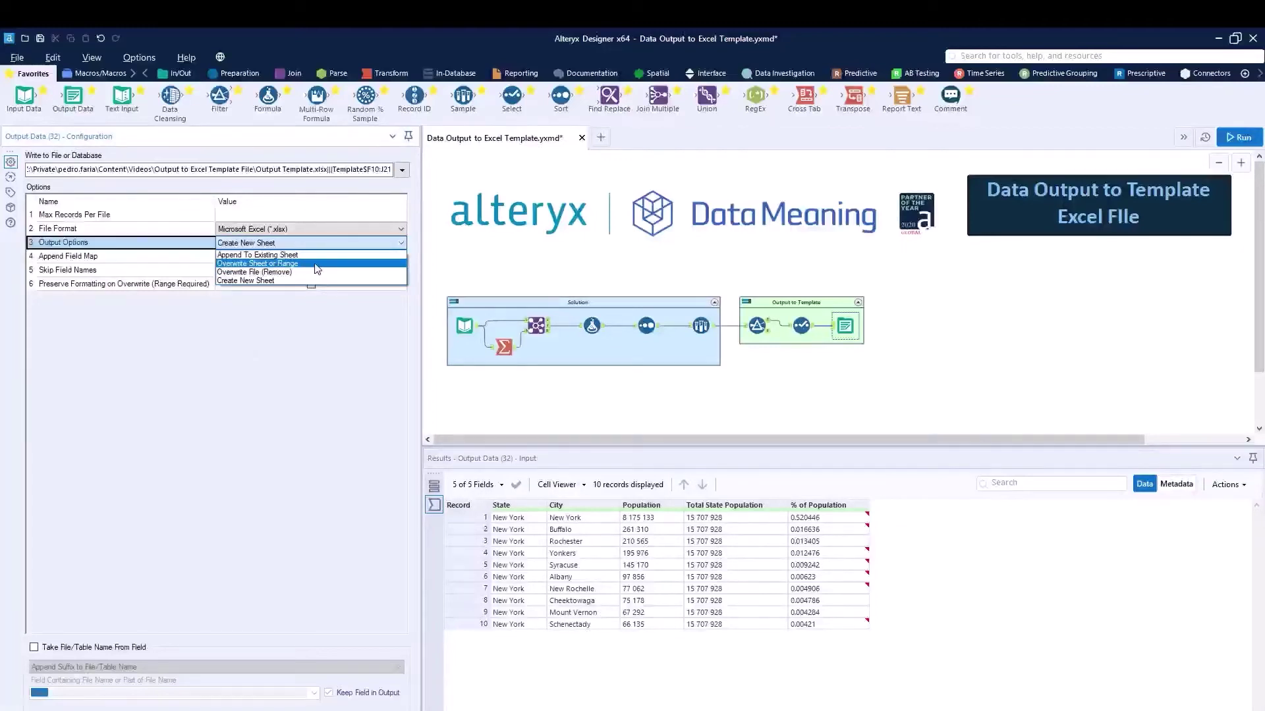
{"action": "left_click", "coordinate": [315, 265]}
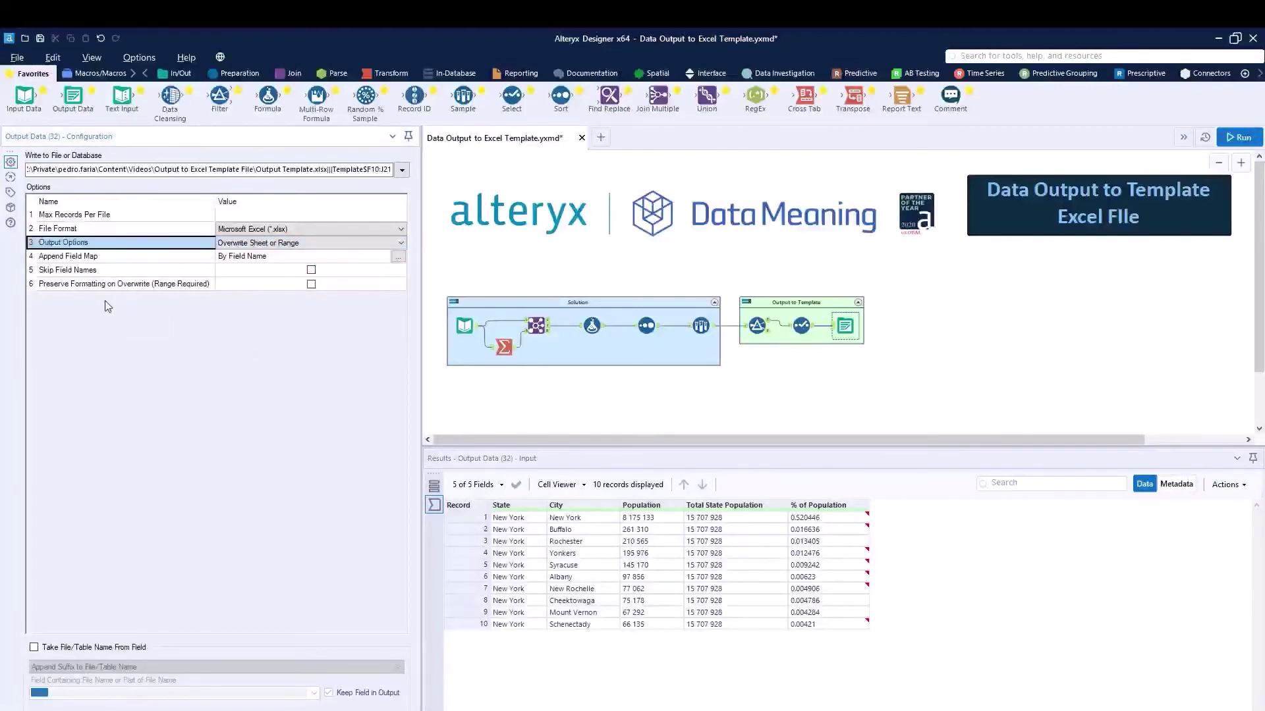
{"action": "left_click", "coordinate": [42, 288]}
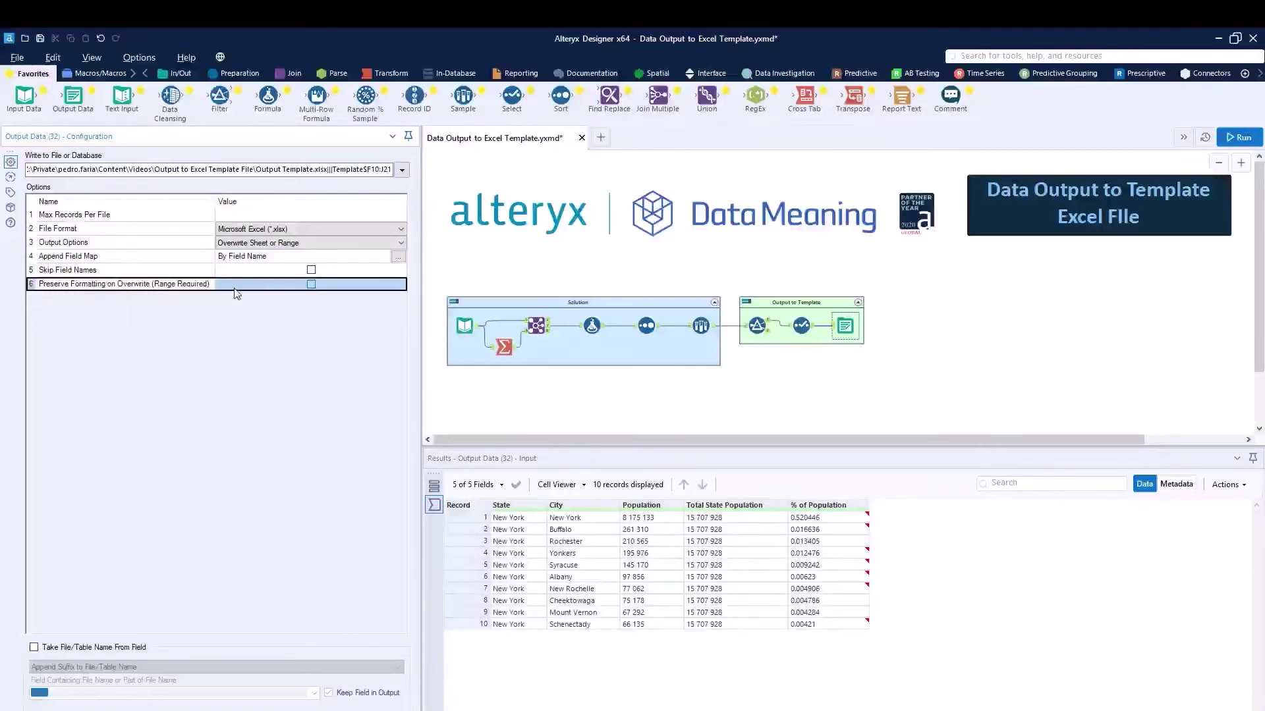
{"action": "left_click", "coordinate": [312, 286]}
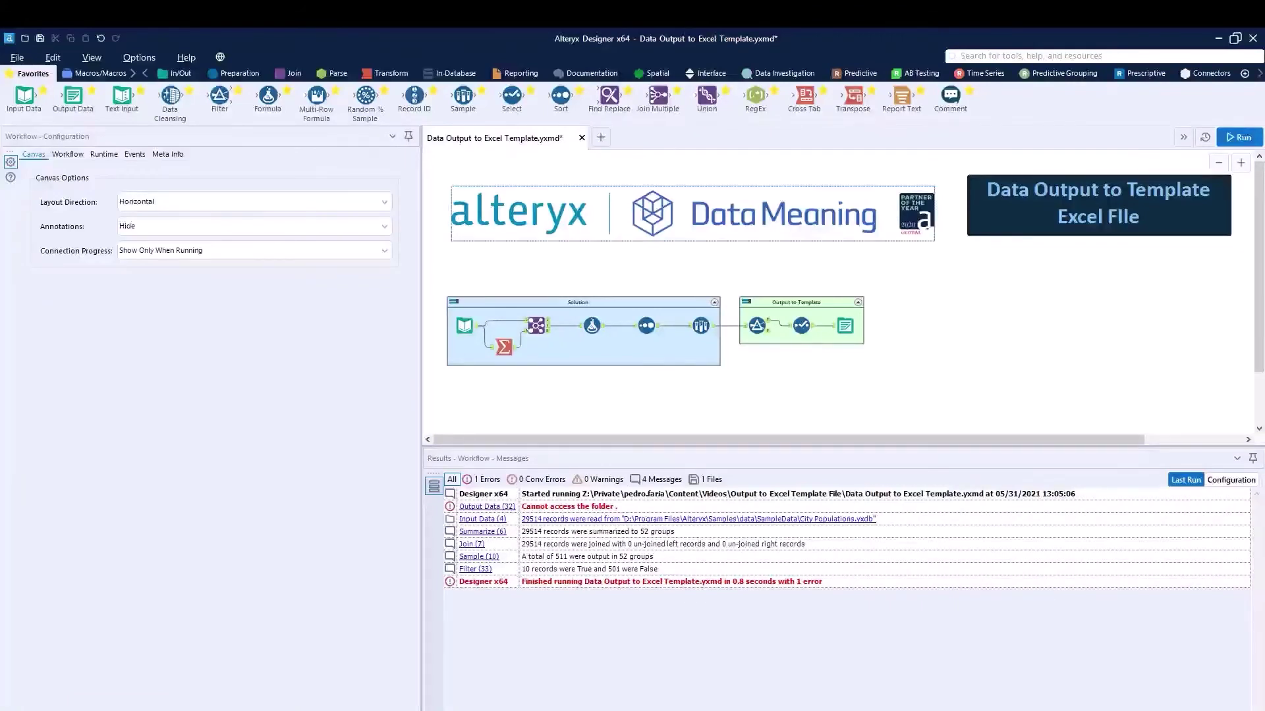
Step: Save and close the Output Template workbook in Excel
{"action": "key", "text": "alt+Tab"}
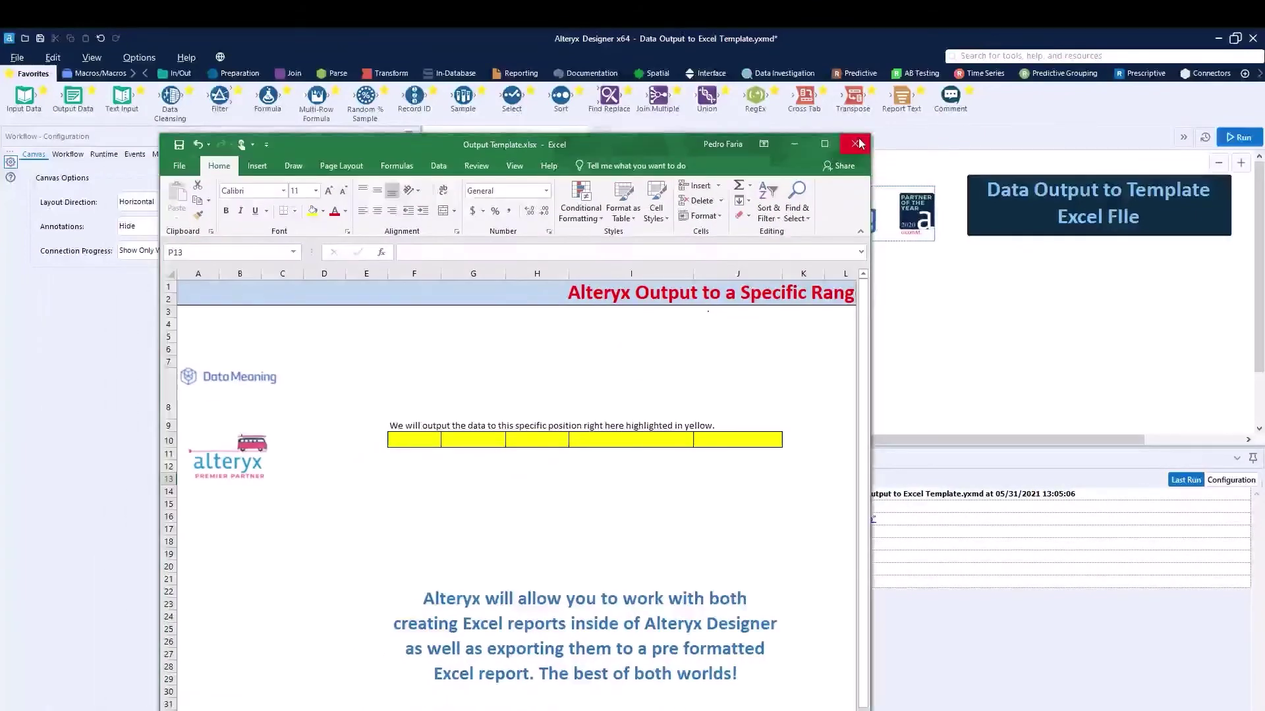
{"action": "left_click", "coordinate": [855, 143]}
{"action": "left_click", "coordinate": [574, 405]}
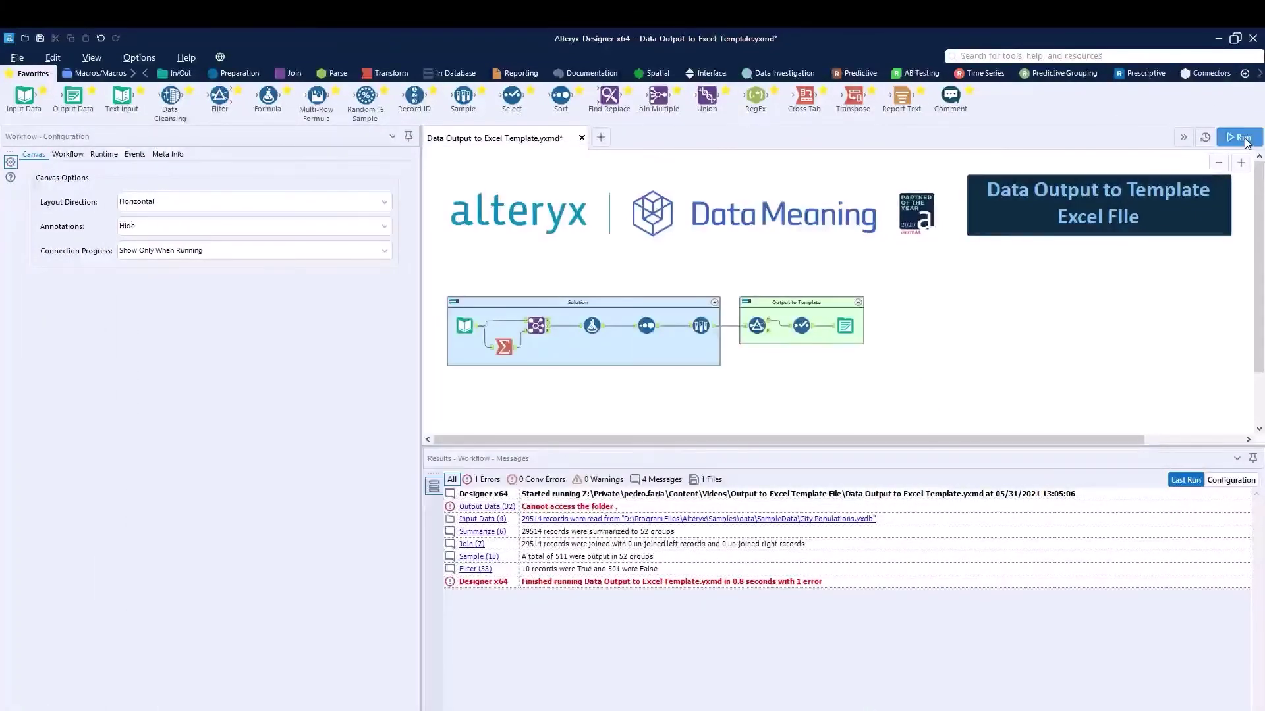
Step: Run the workflow and open the written Output Template.xlsx, maximized
{"action": "left_click", "coordinate": [1239, 137]}
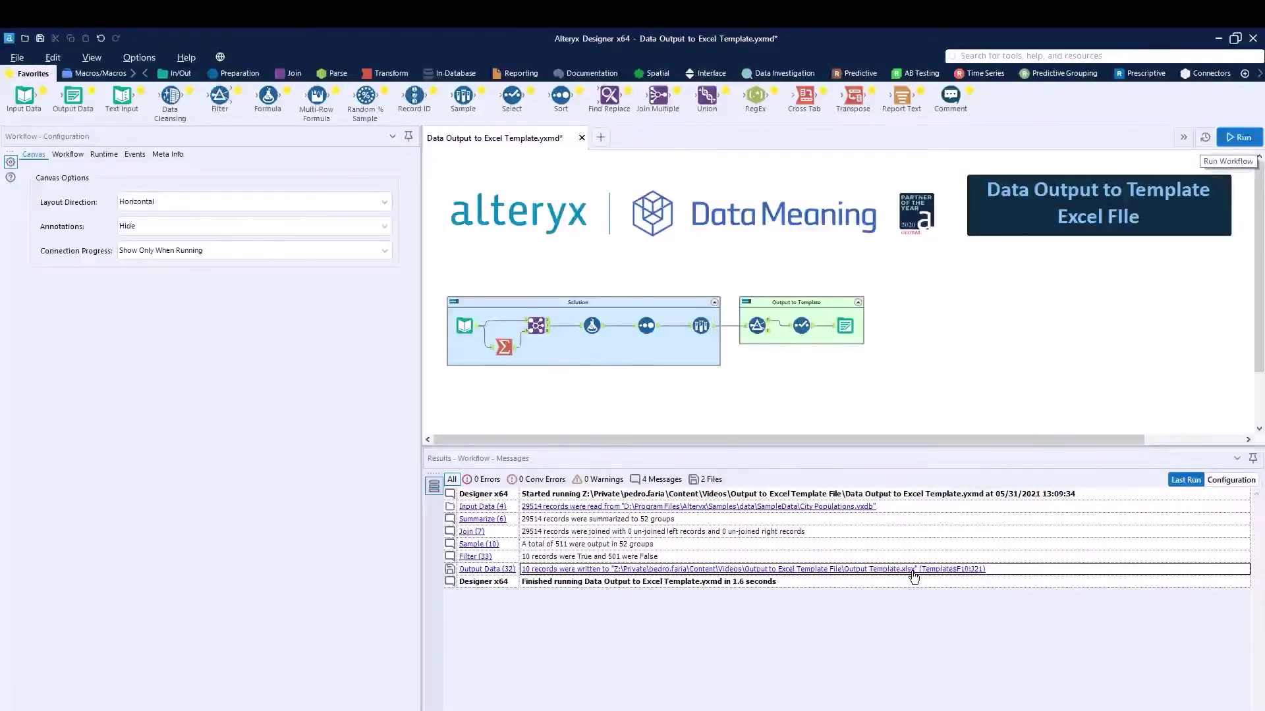
{"action": "left_click", "coordinate": [911, 570]}
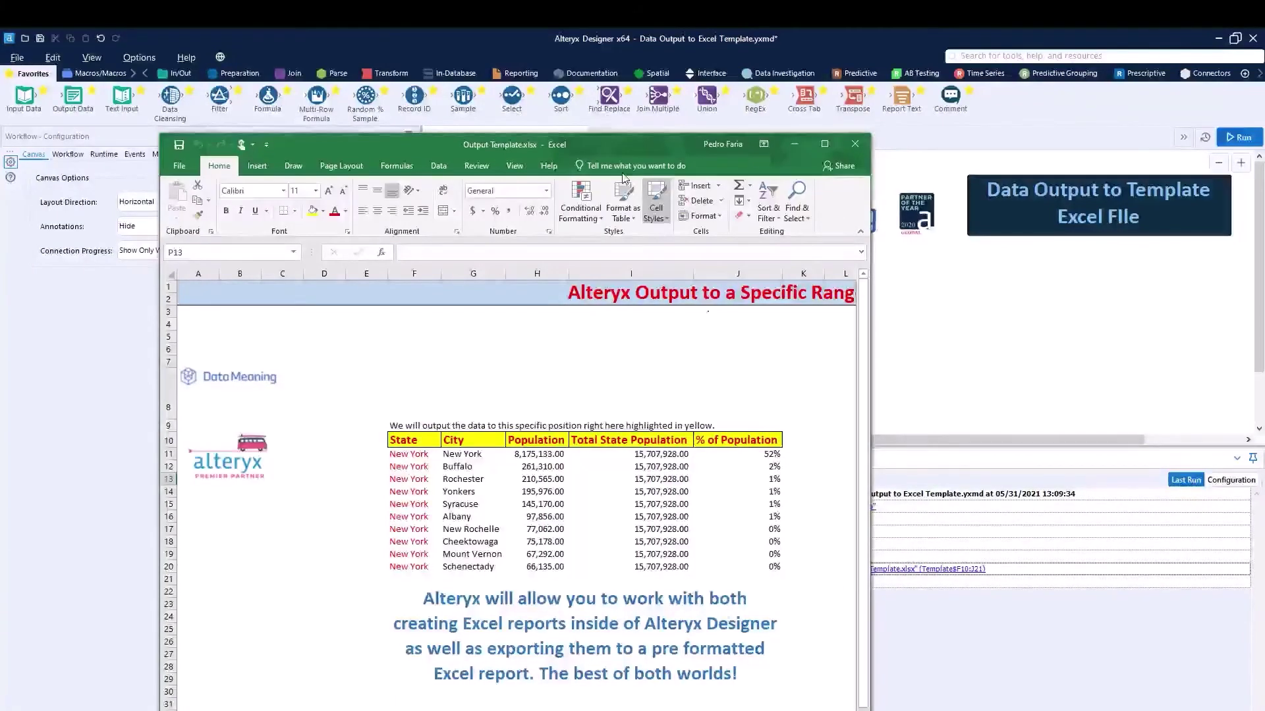
{"action": "left_click", "coordinate": [824, 144]}
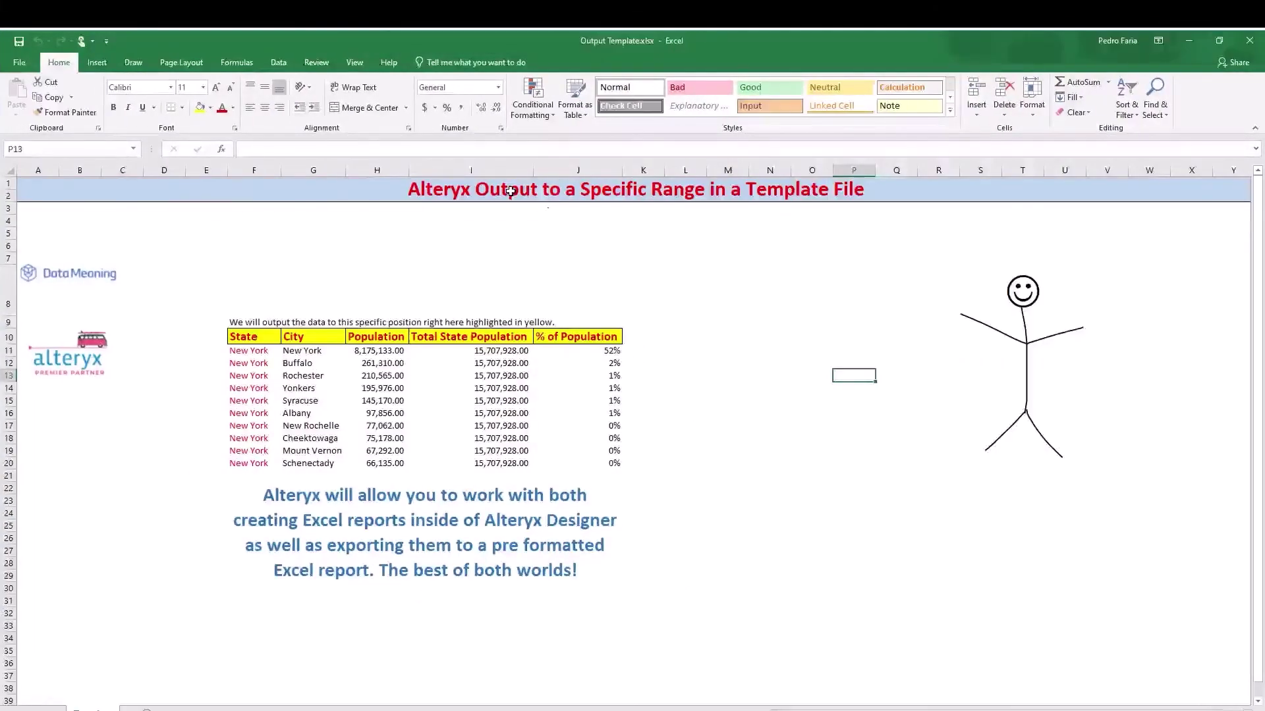
Step: Check the template's title row, logo, text block and the written table's extent
{"action": "left_click", "coordinate": [510, 191]}
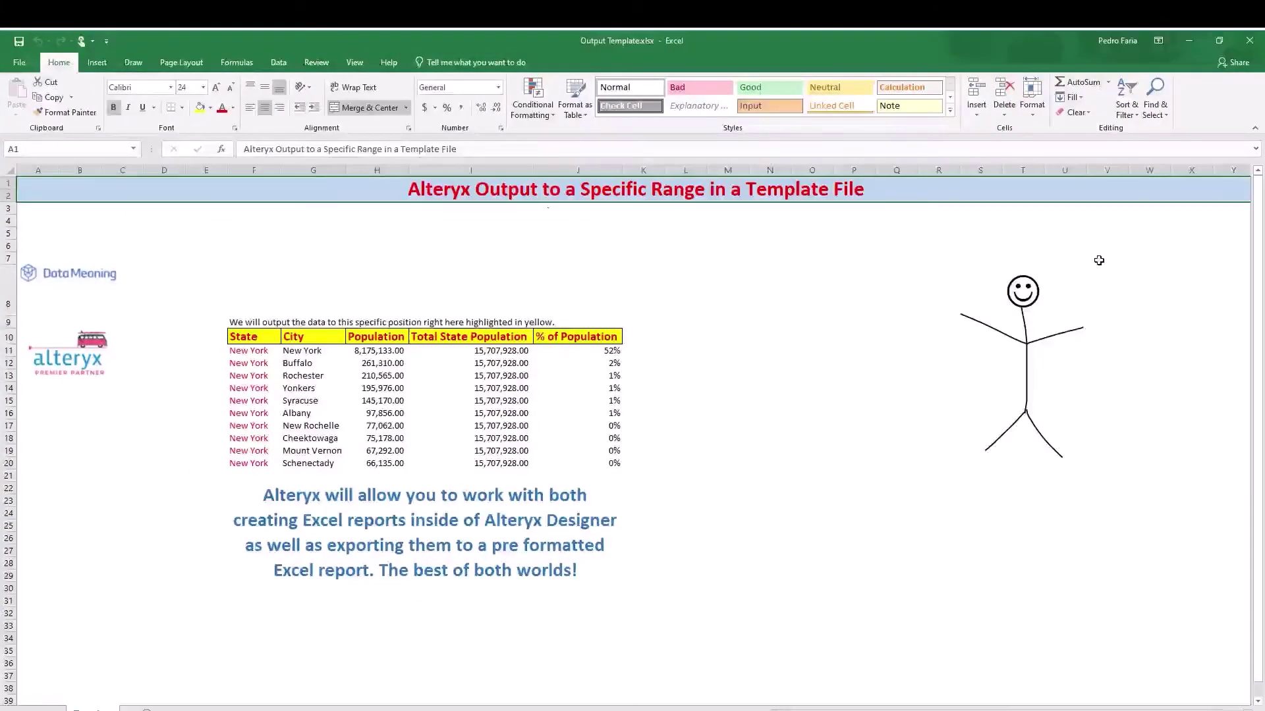
{"action": "left_click", "coordinate": [98, 317]}
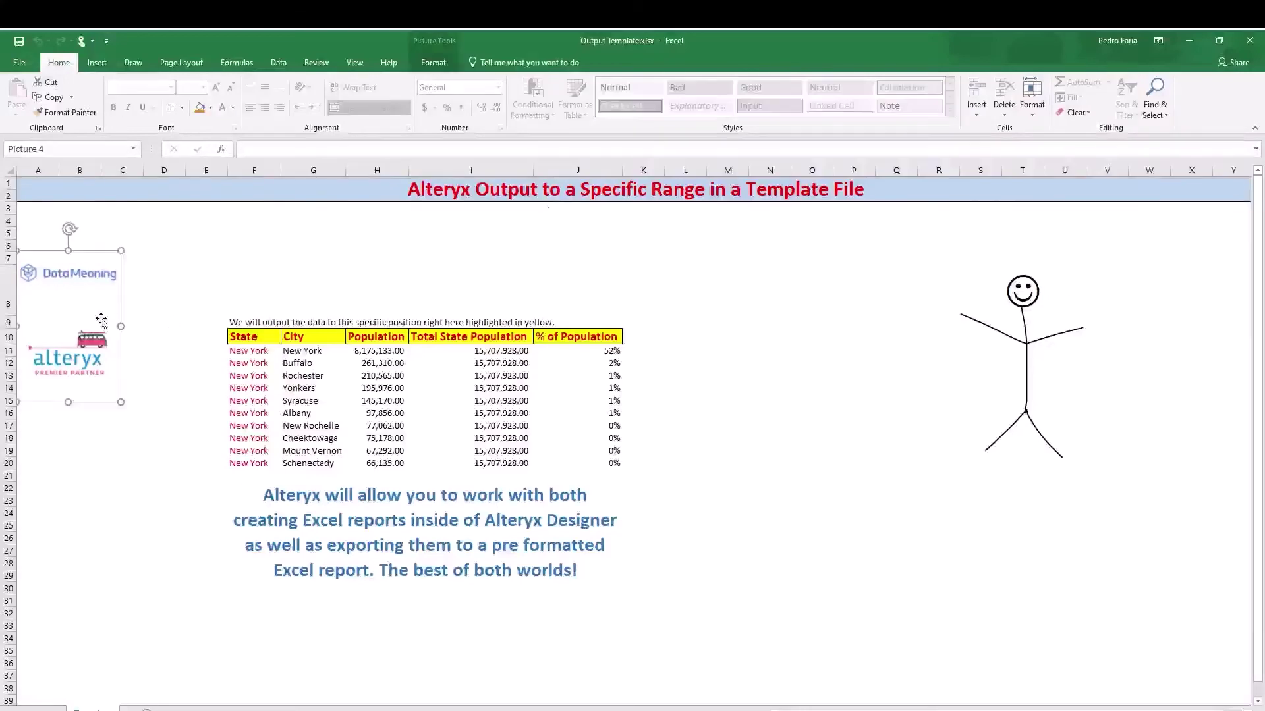
{"action": "left_click", "coordinate": [377, 532]}
{"action": "left_click_drag", "start_coordinate": [253, 337], "coordinate": [581, 463]}
{"action": "left_click", "coordinate": [322, 372]}
Step: Inspect the yellow F10:J10 header and State values in F11:F20, then close the workbook
{"action": "left_click_drag", "start_coordinate": [257, 337], "coordinate": [588, 342]}
{"action": "left_click_drag", "start_coordinate": [261, 351], "coordinate": [257, 463]}
{"action": "left_click", "coordinate": [300, 415]}
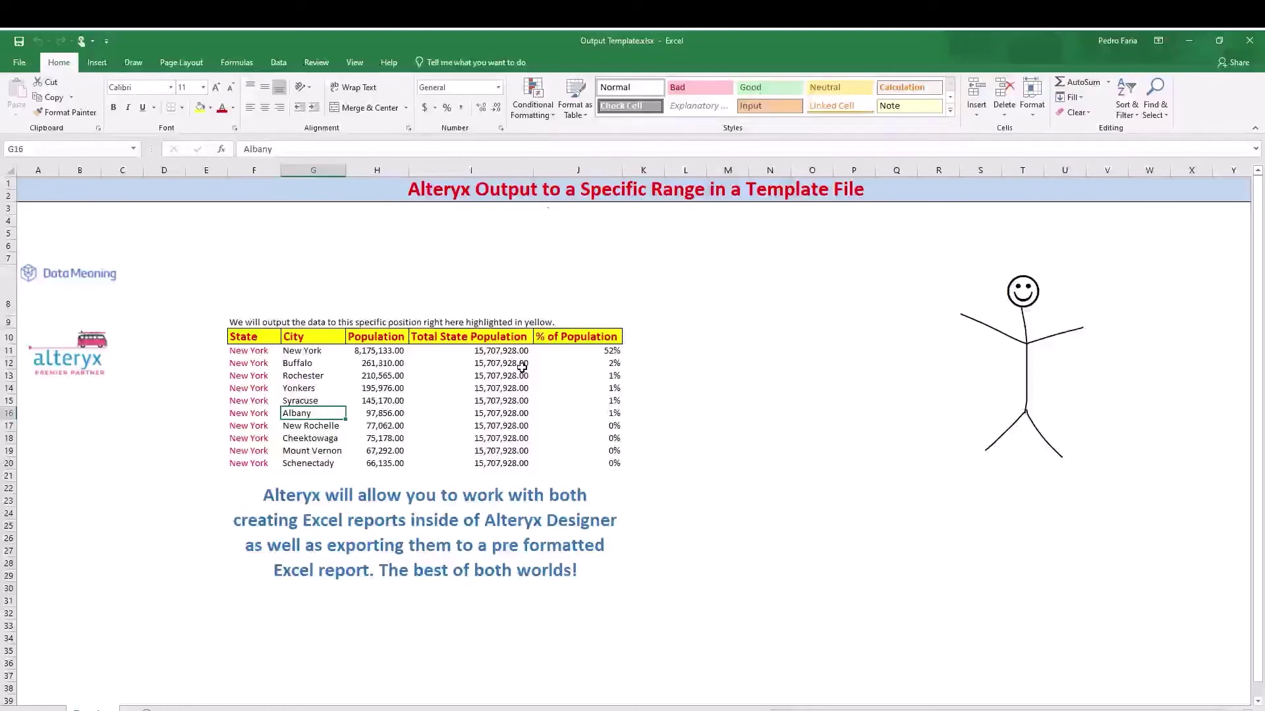
{"action": "left_click", "coordinate": [777, 374]}
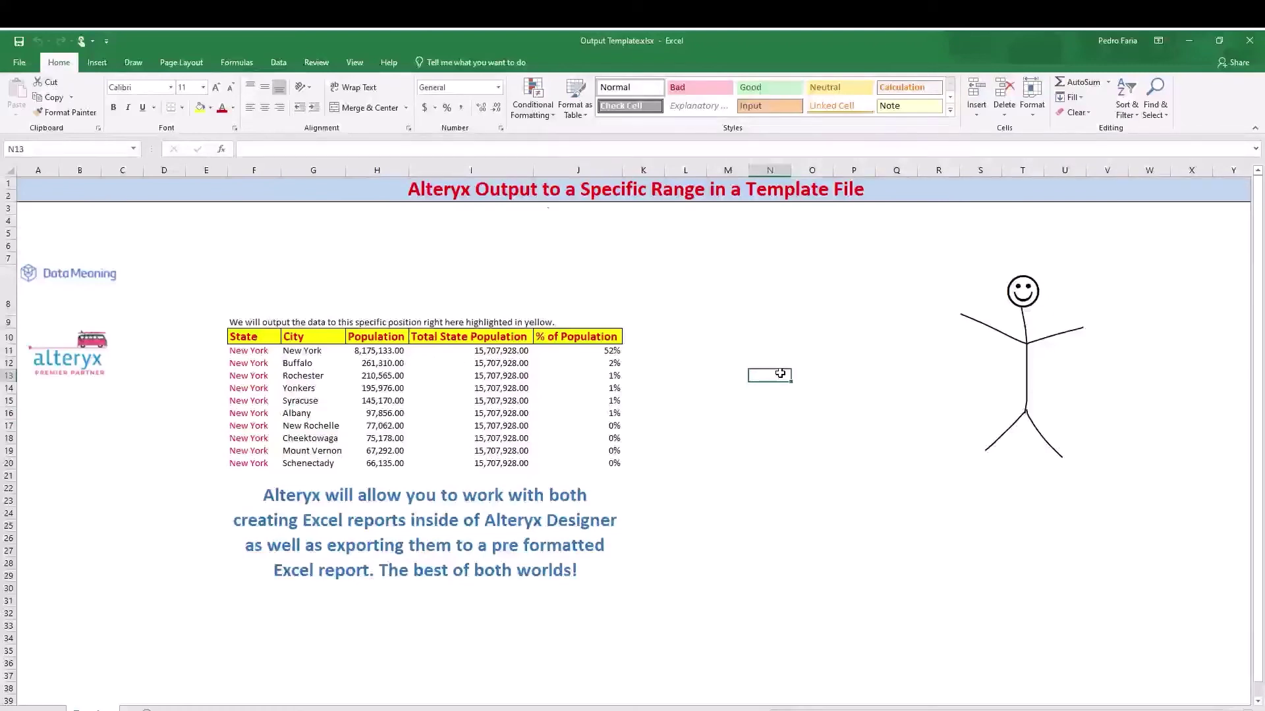
{"action": "left_click", "coordinate": [1247, 44]}
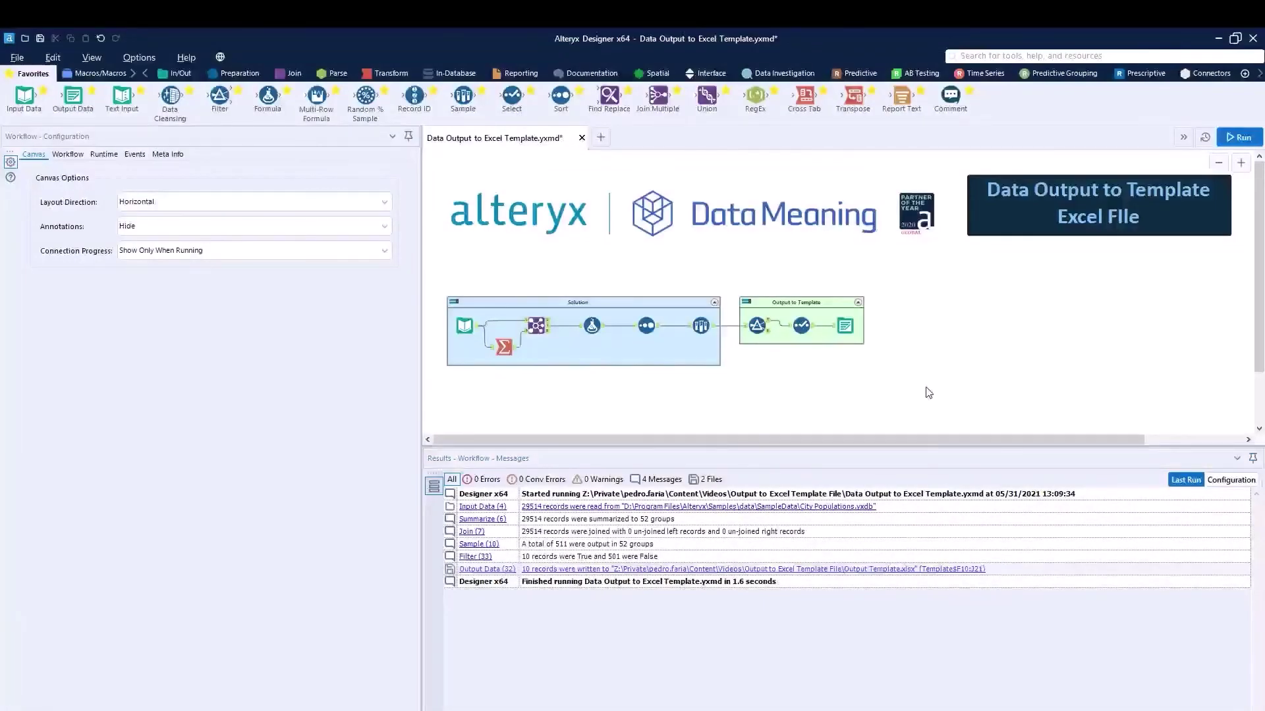